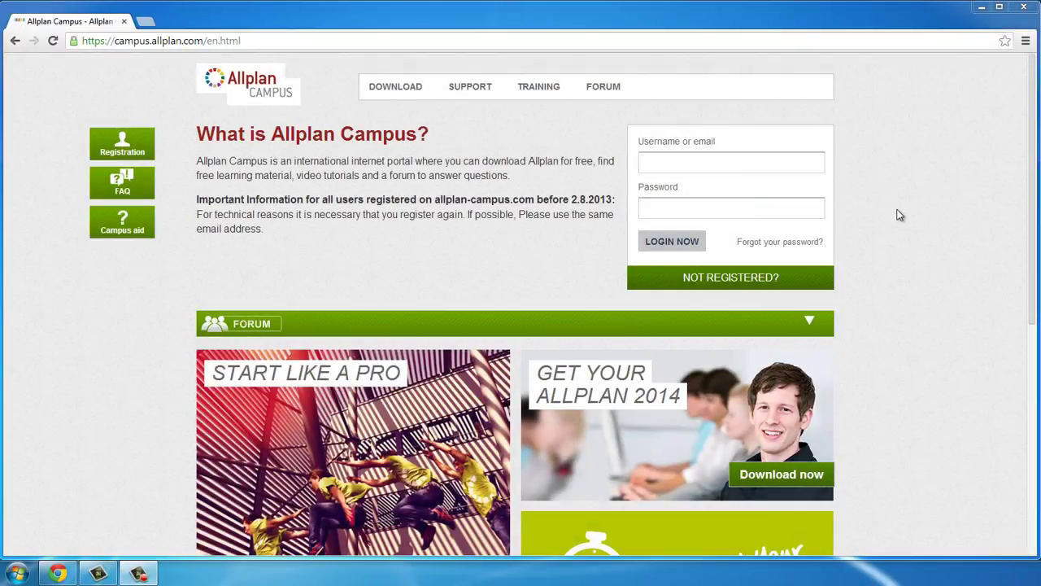
Enter the saved account e-mail and the account password on the Allplan Campus login form
left_click(775, 162)
type("a")
left_click(765, 182)
left_click(766, 208)
type("**********")
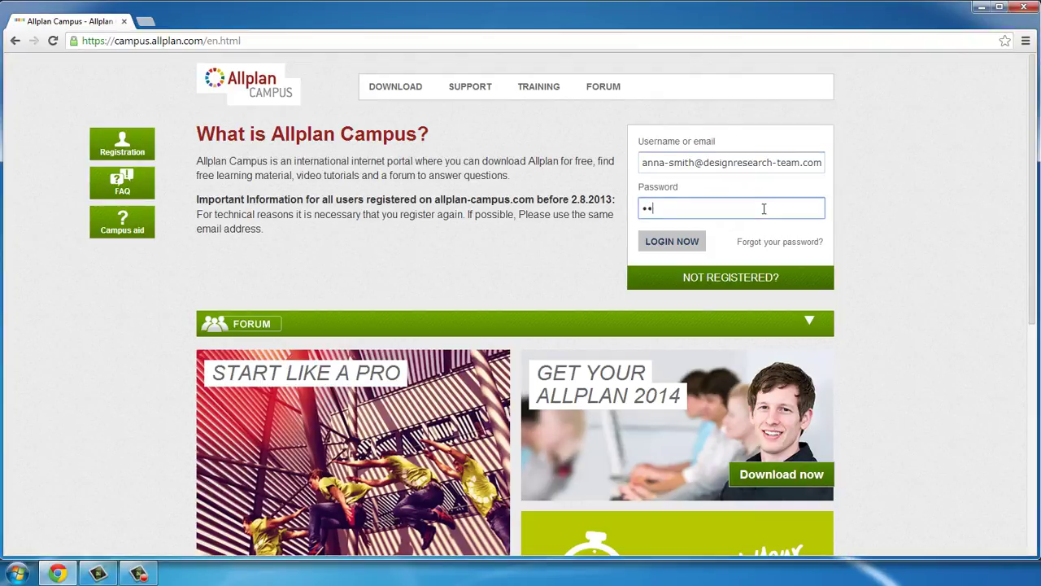
Log in to the portal and go to DOWNLOAD > Allplan student version
key("Return")
left_click(678, 242)
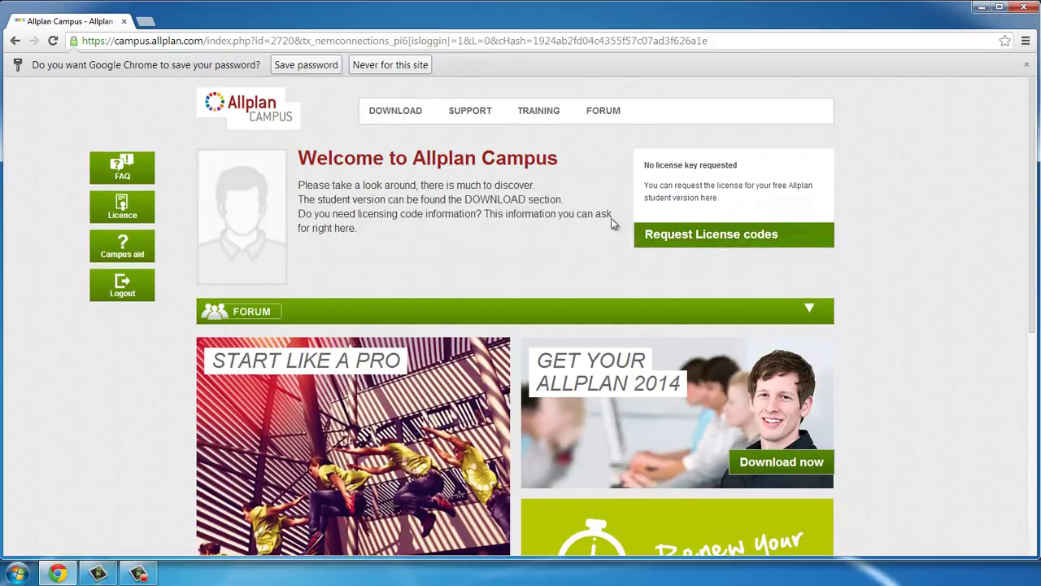
mouse_move(407, 122)
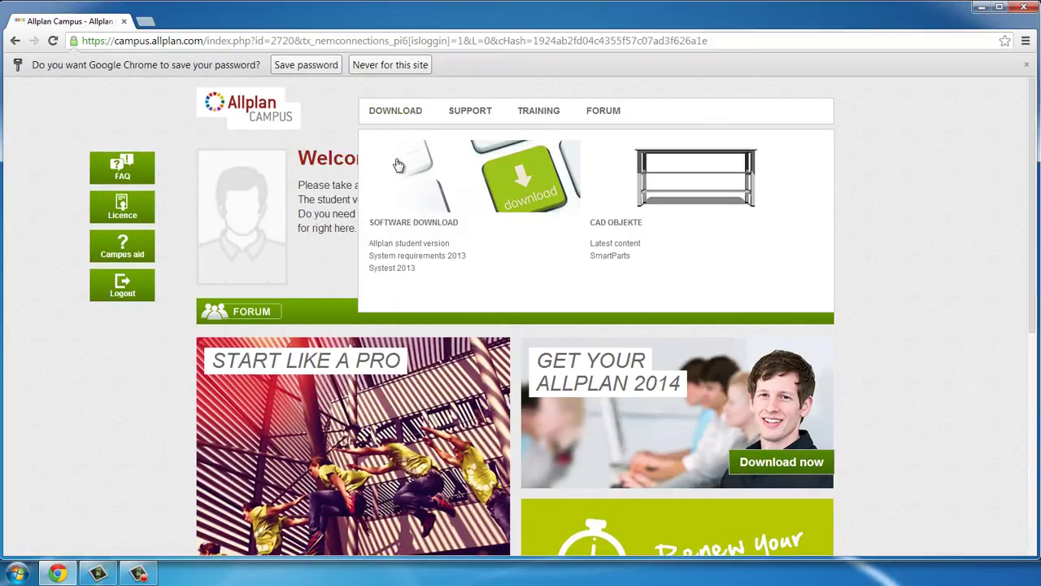
left_click(397, 245)
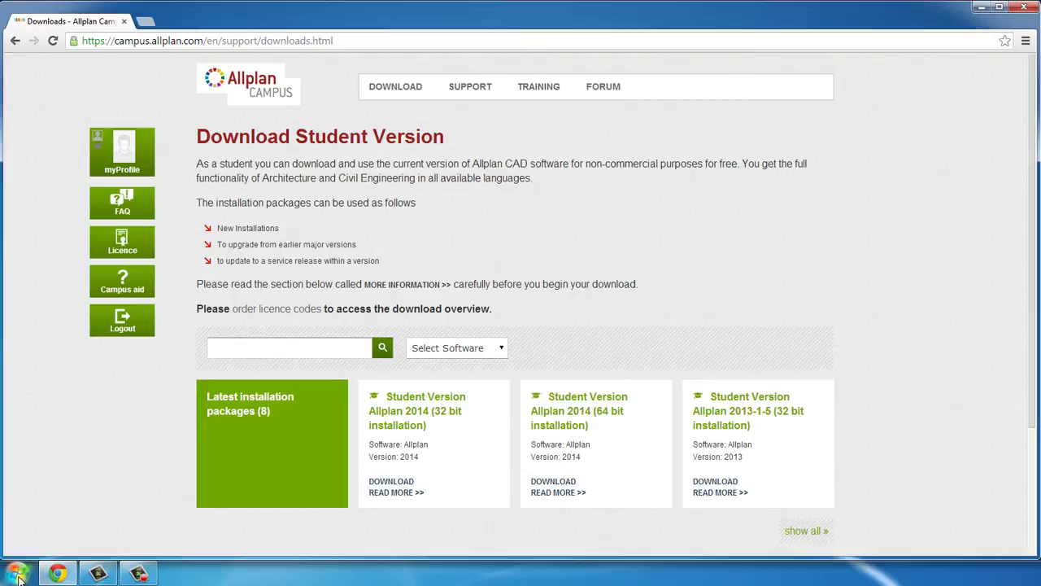
left_click(17, 573)
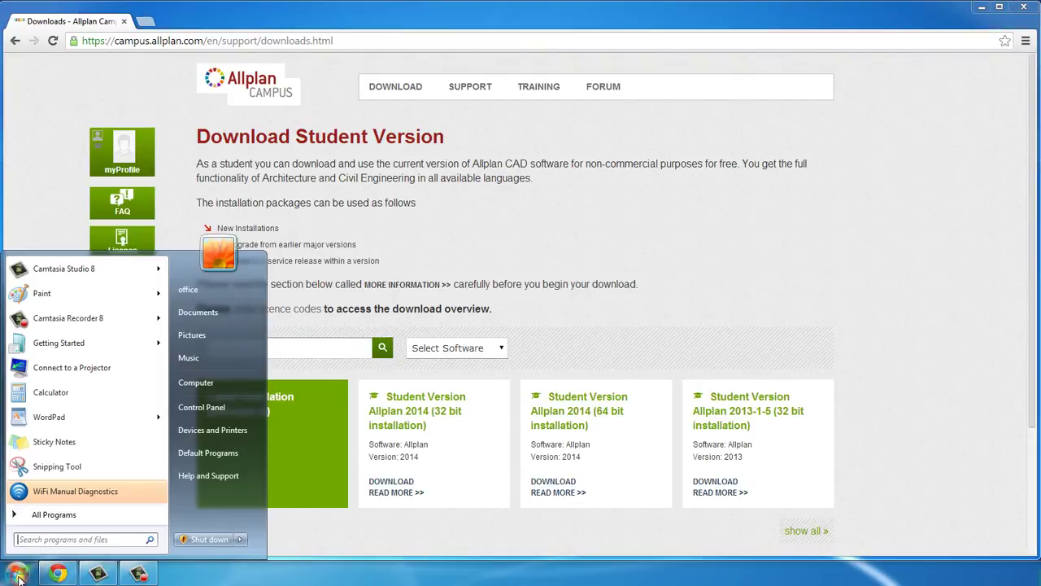
right_click(207, 392)
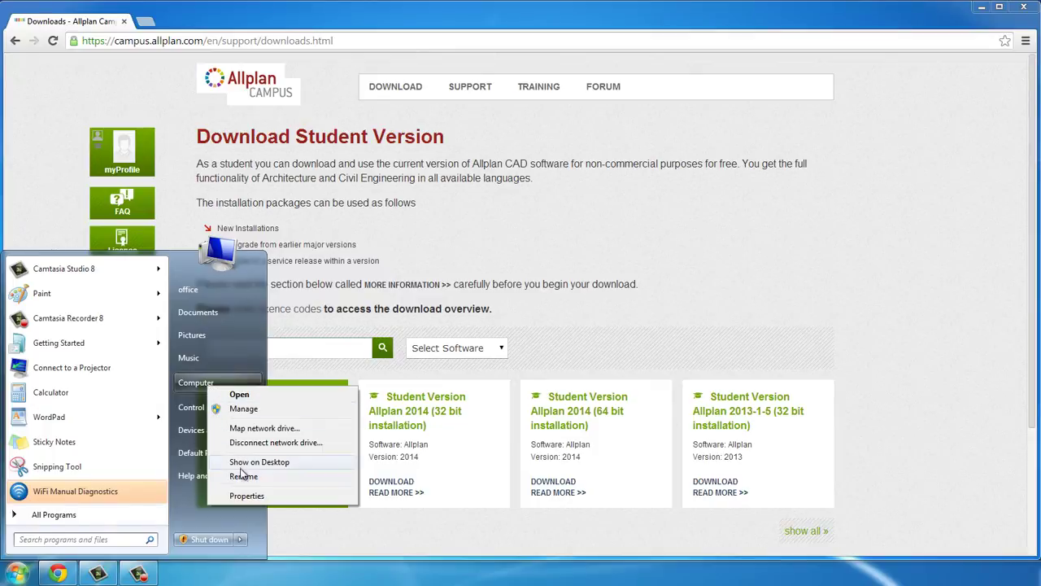
left_click(244, 497)
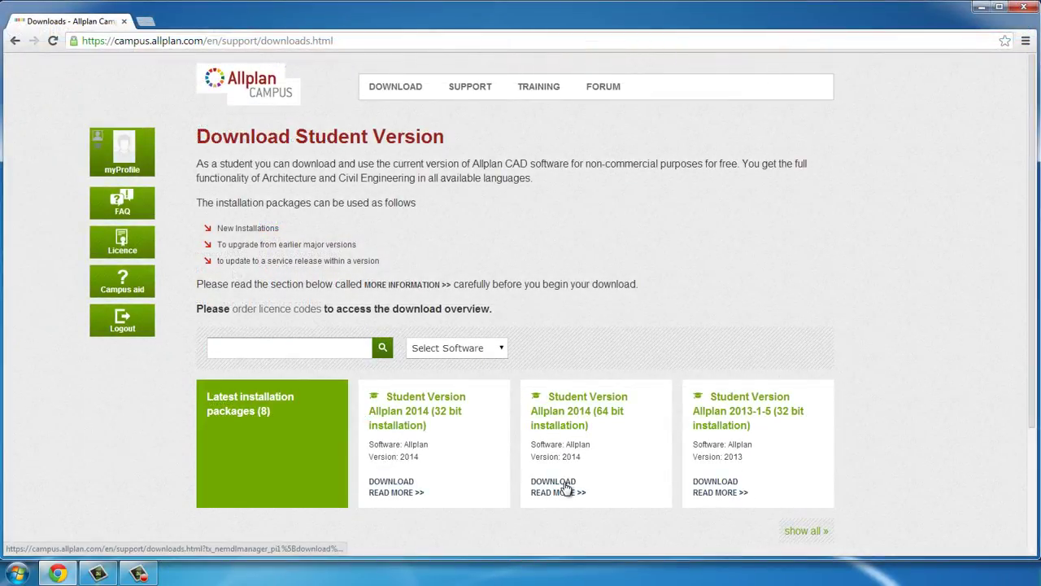
Open the Student Version Allplan 2014 (64 bit) details and start its download
left_click(567, 488)
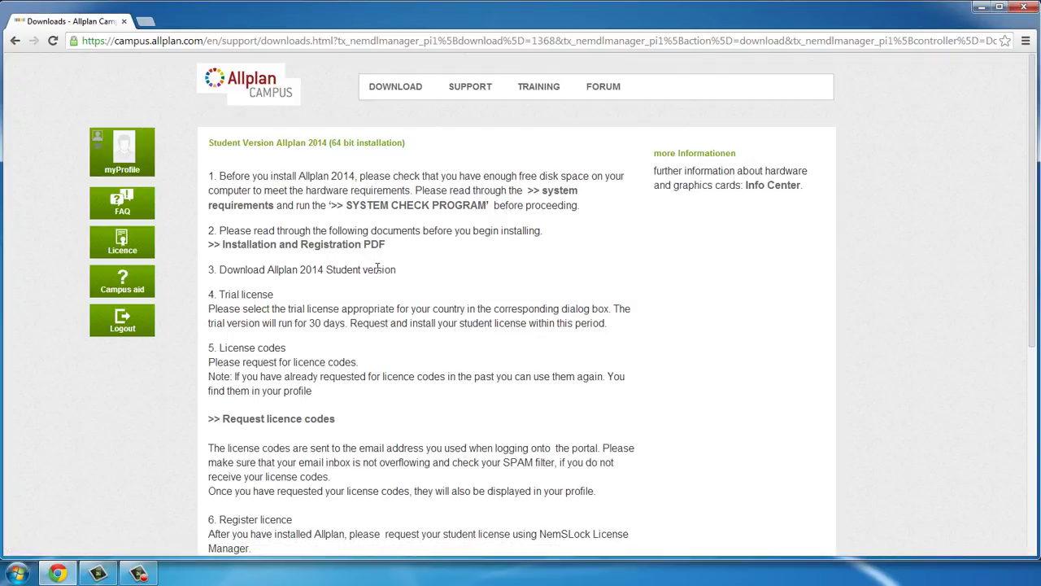
scroll(376, 267, "down", 4)
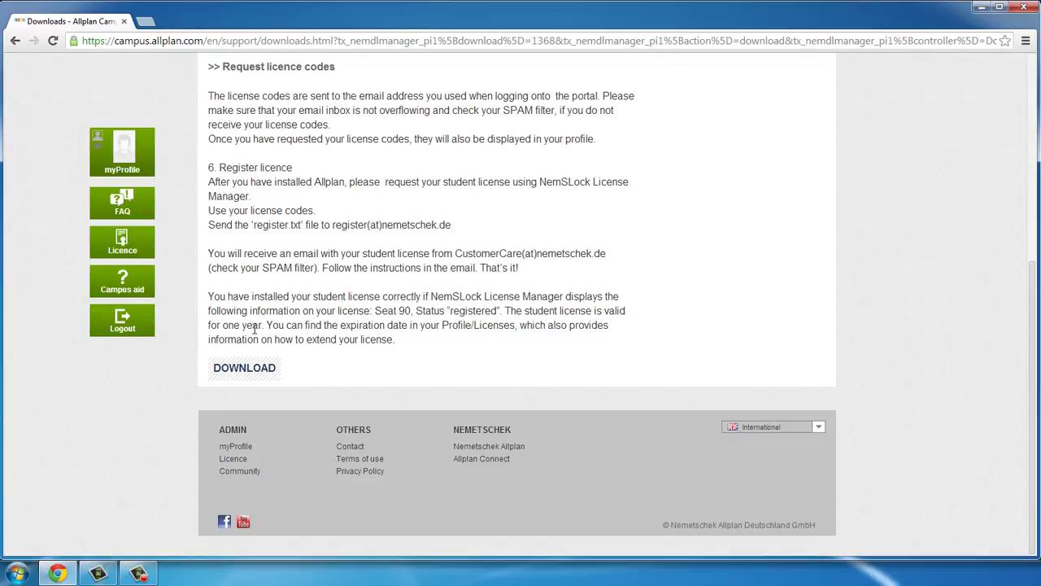
left_click(239, 371)
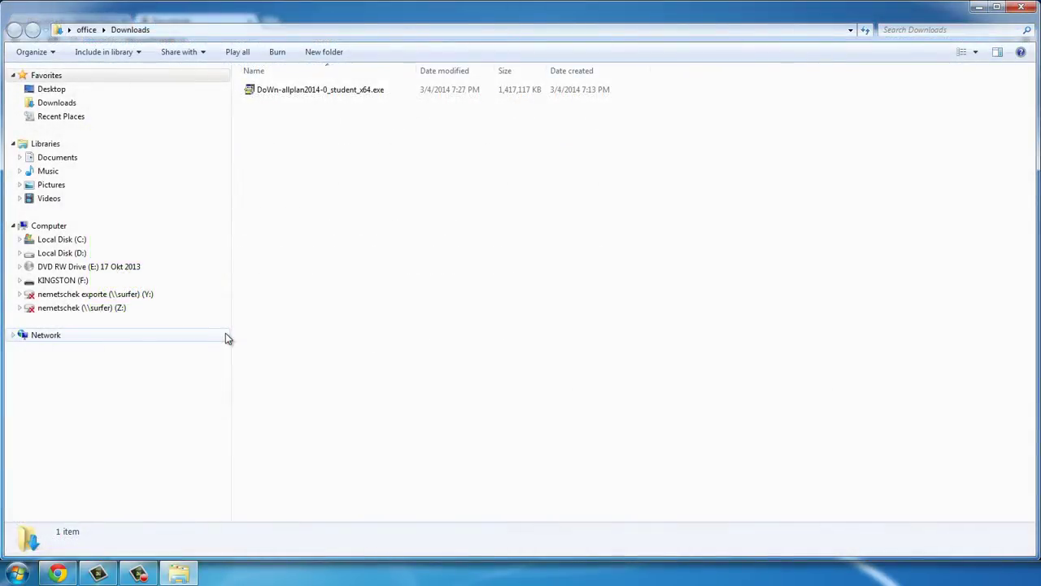
Run DoWn-allplan2014-0_student_x64.exe from the Downloads folder
double_click(309, 92)
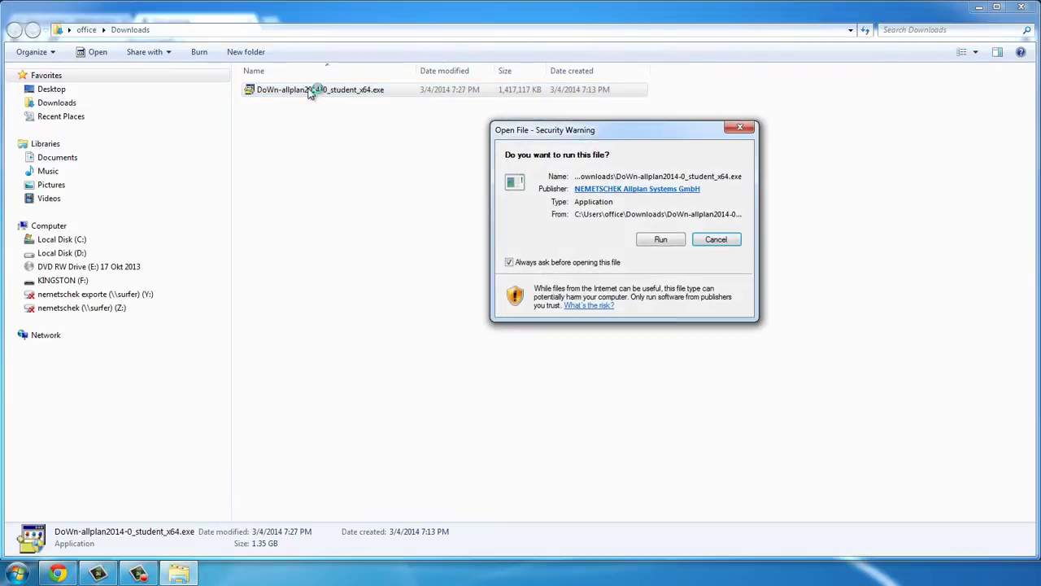
Confirm the installer, keep English (United States), accept the license, and choose first-time installation
left_click(656, 242)
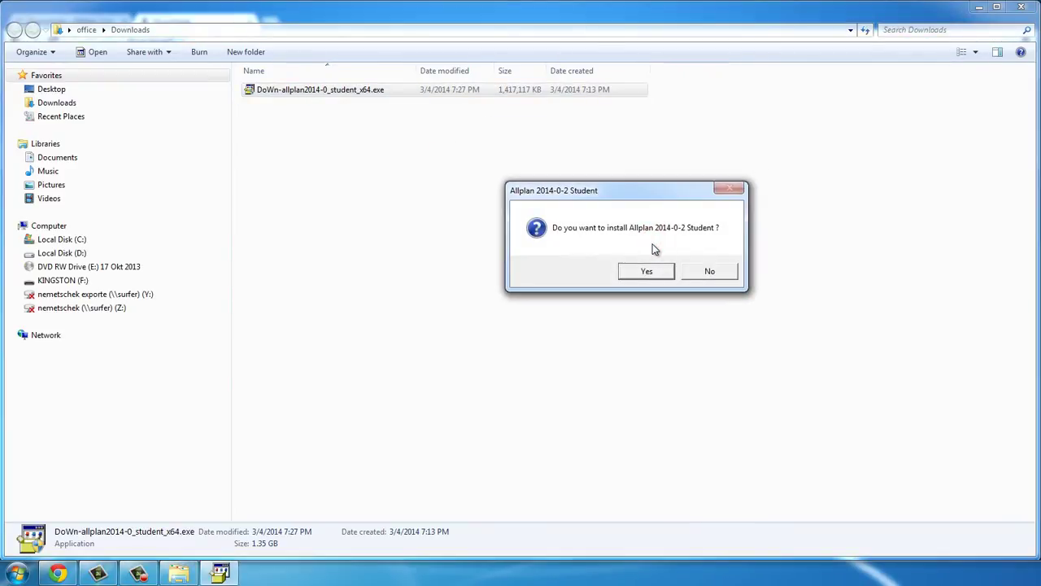
left_click(648, 273)
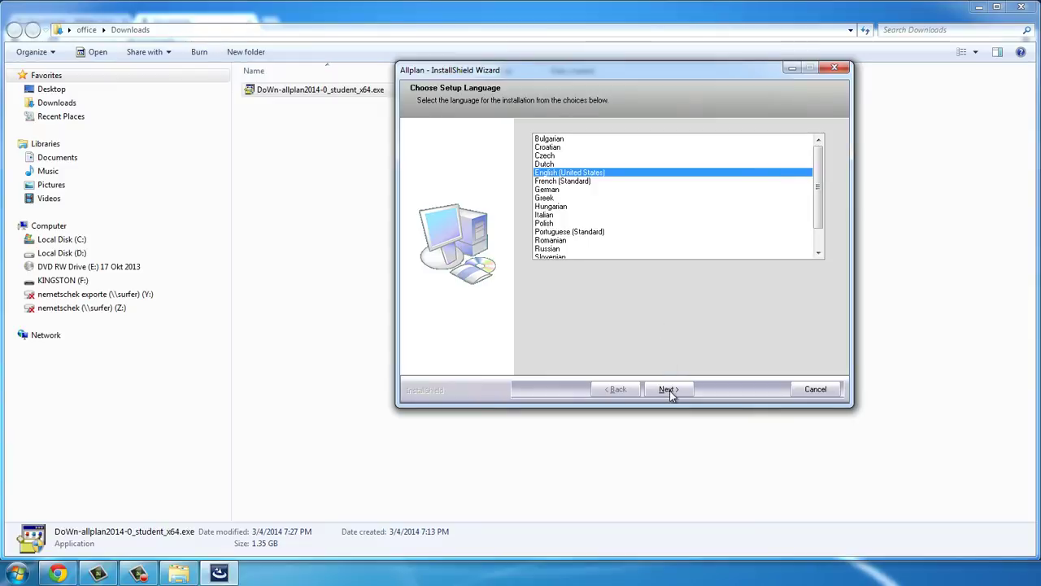
left_click(667, 389)
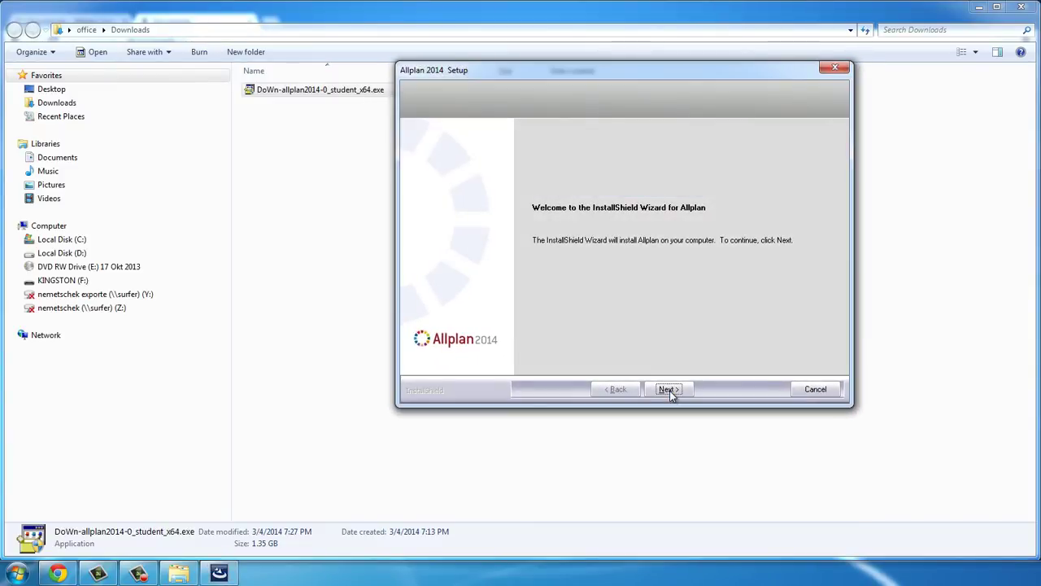
left_click(668, 389)
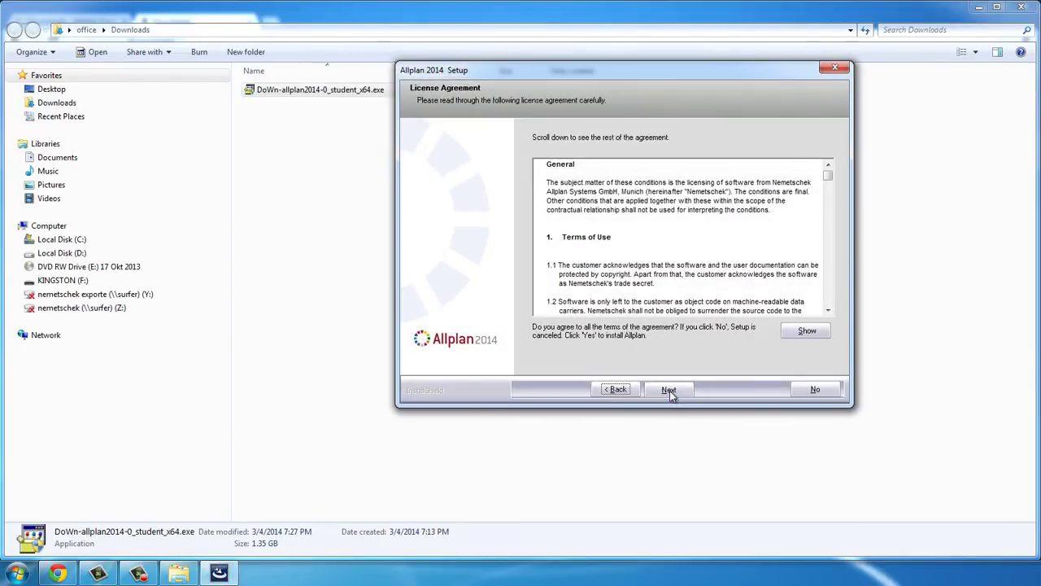
left_click(668, 390)
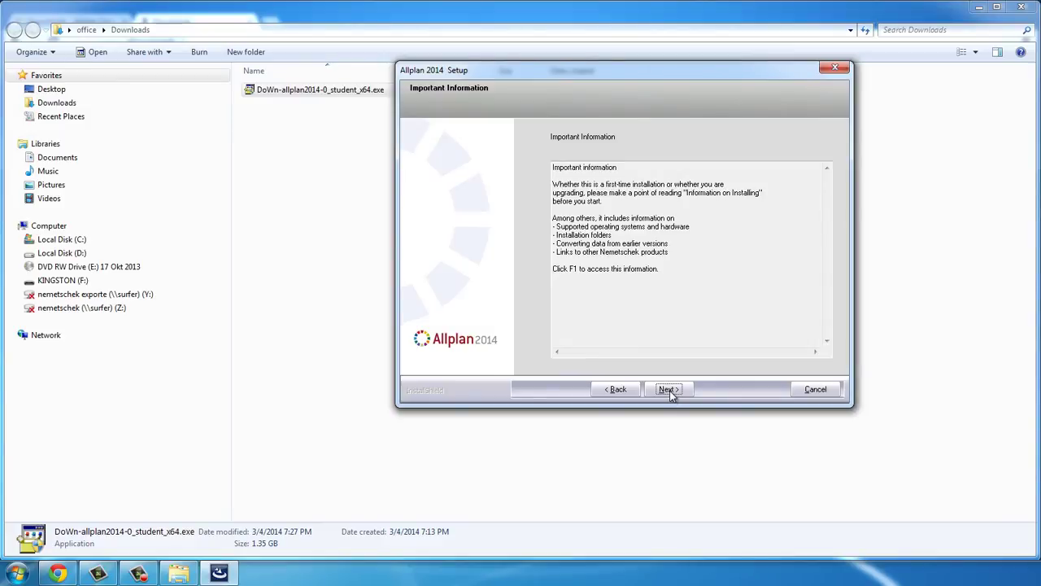
left_click(668, 389)
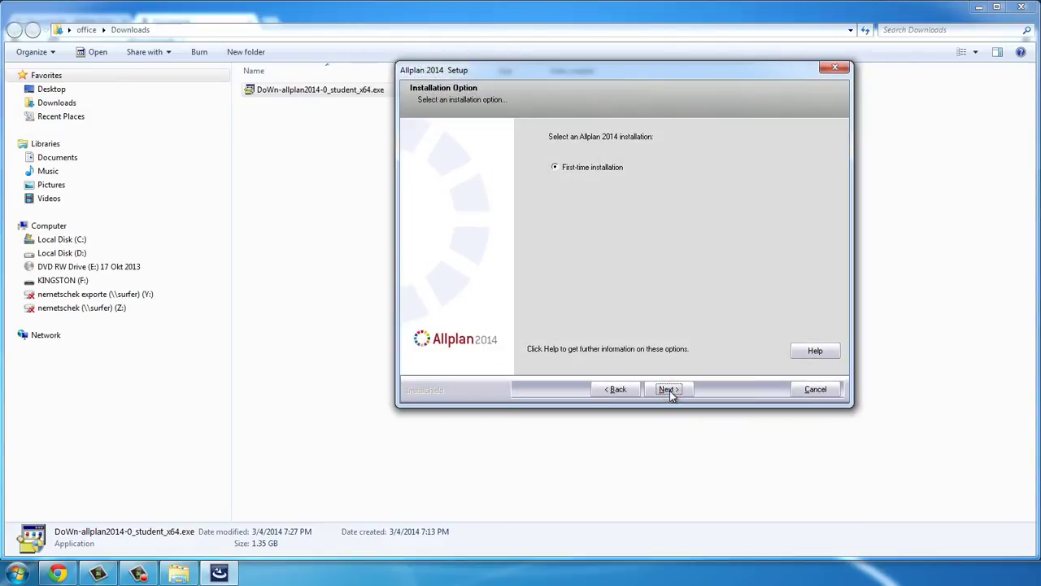
left_click(668, 389)
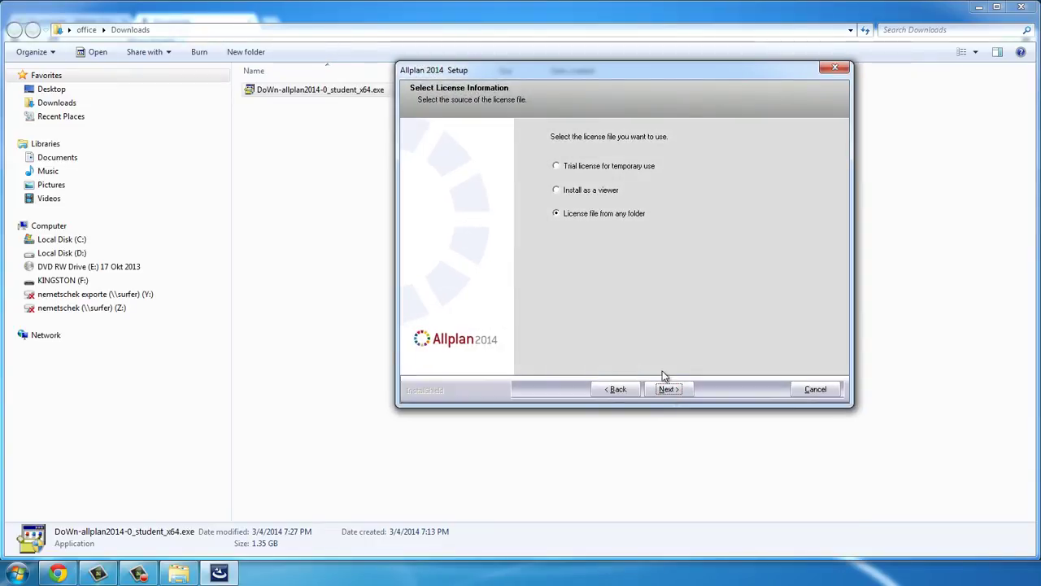
Choose the trial license and load 'Allplan 2014 Student Great Britain Trial.nslock'
left_click(557, 167)
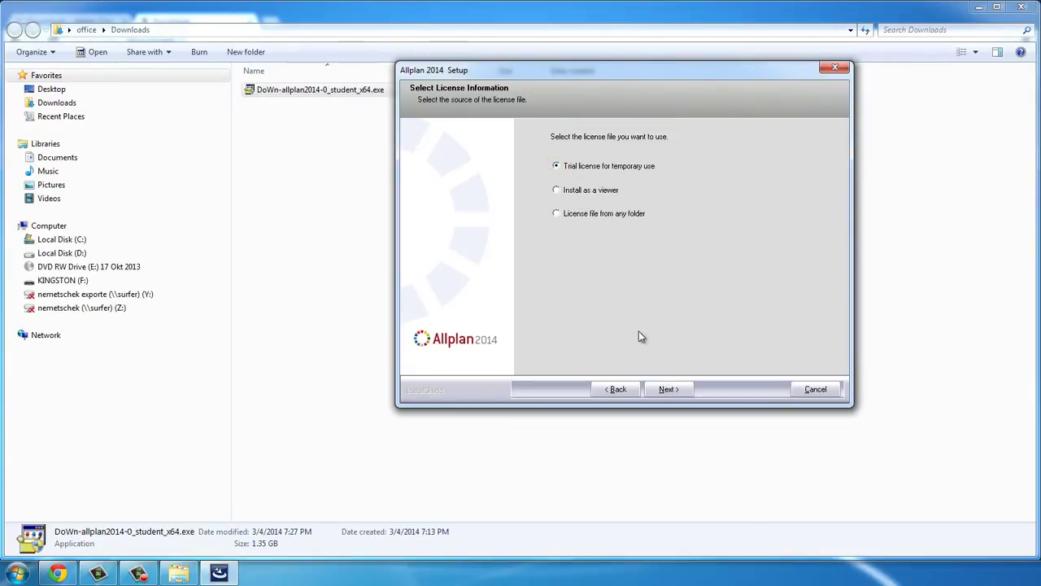
left_click(666, 388)
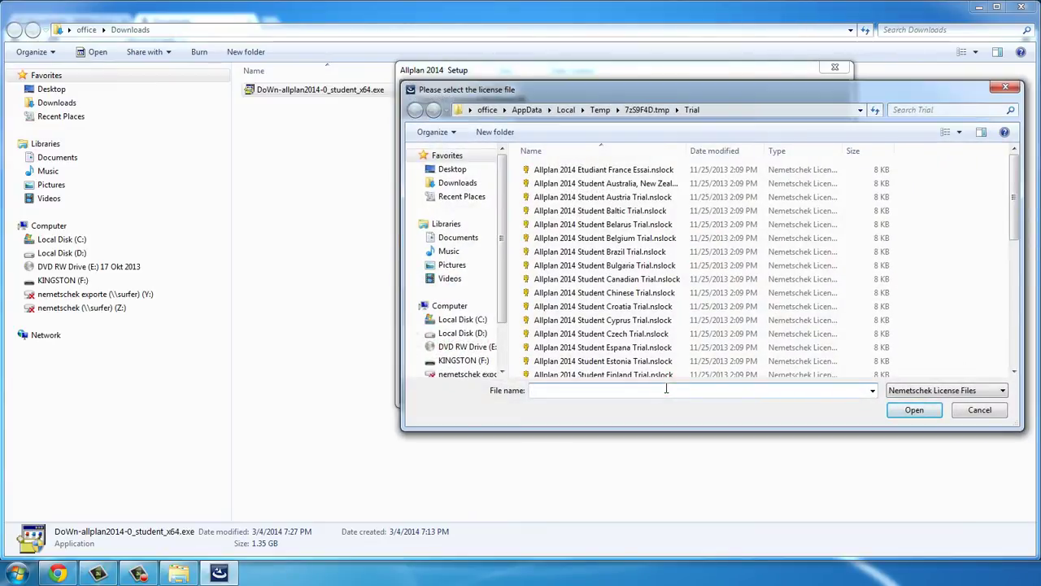
left_click(651, 348)
scroll(654, 354, "down", 3)
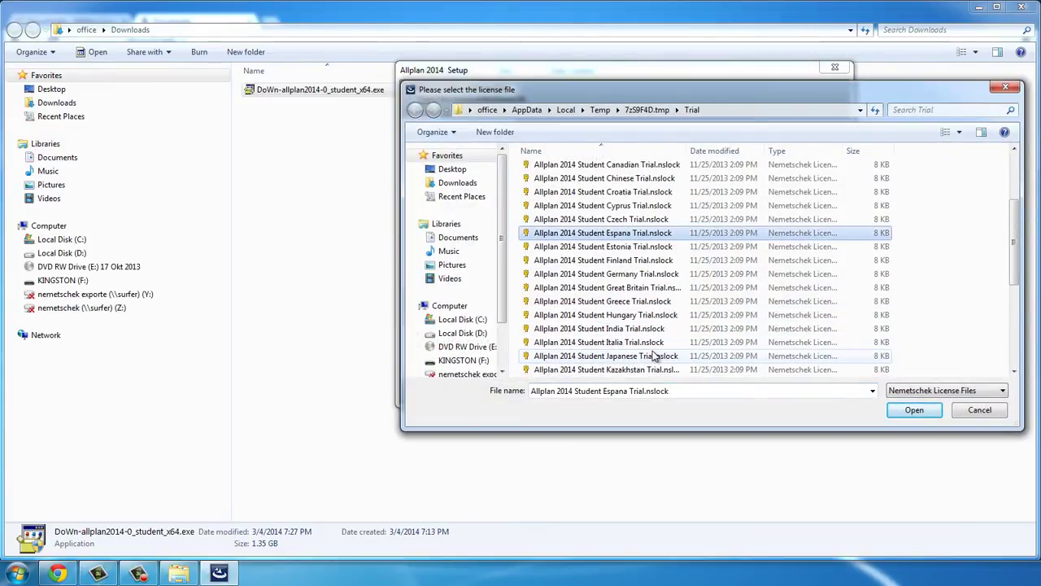
left_click(651, 288)
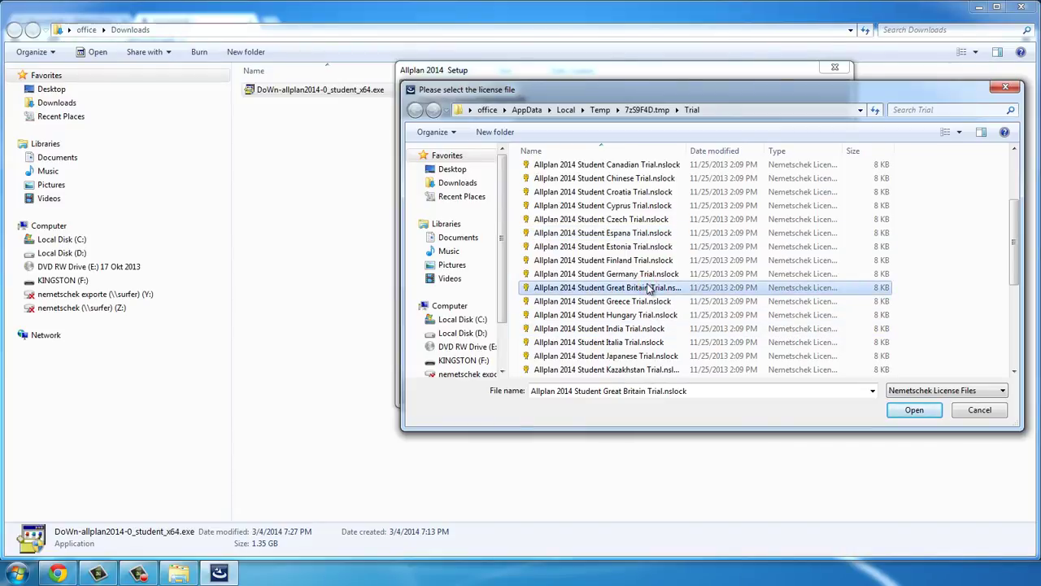
double_click(650, 288)
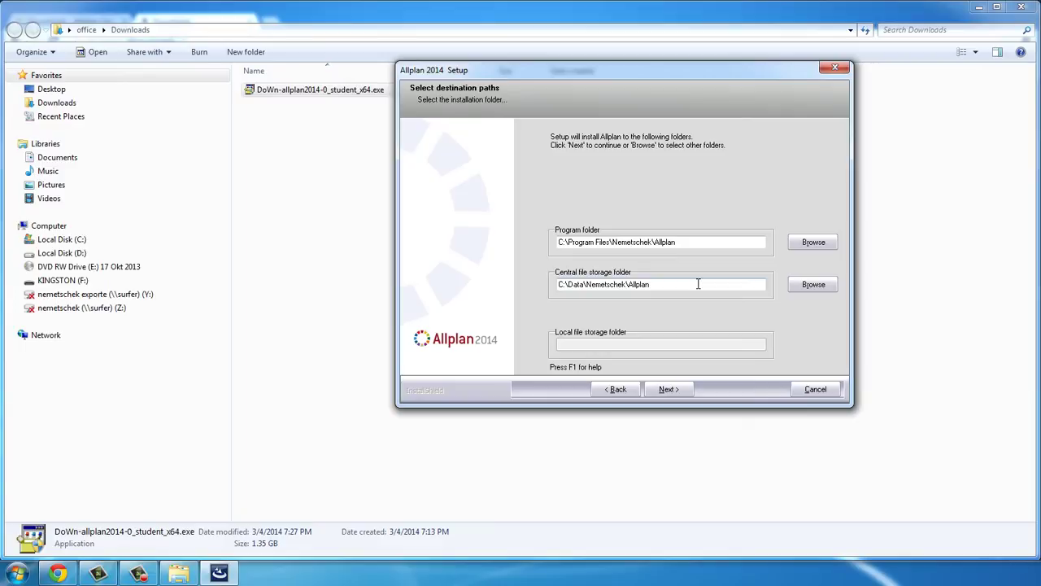
Accept default paths, Typical setup and the Nemetschek program folder, install, and finish
left_click(668, 390)
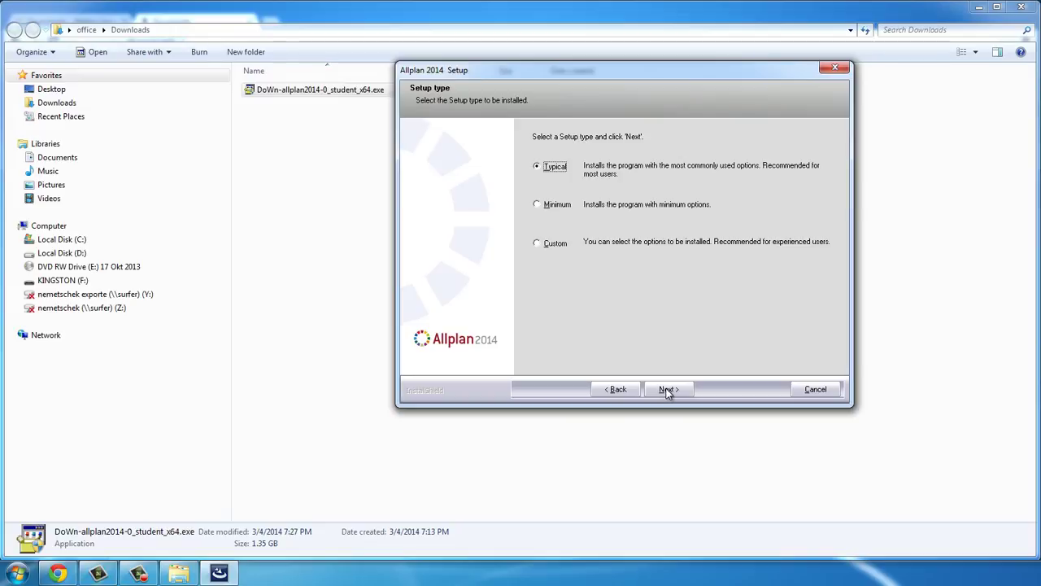
left_click(666, 390)
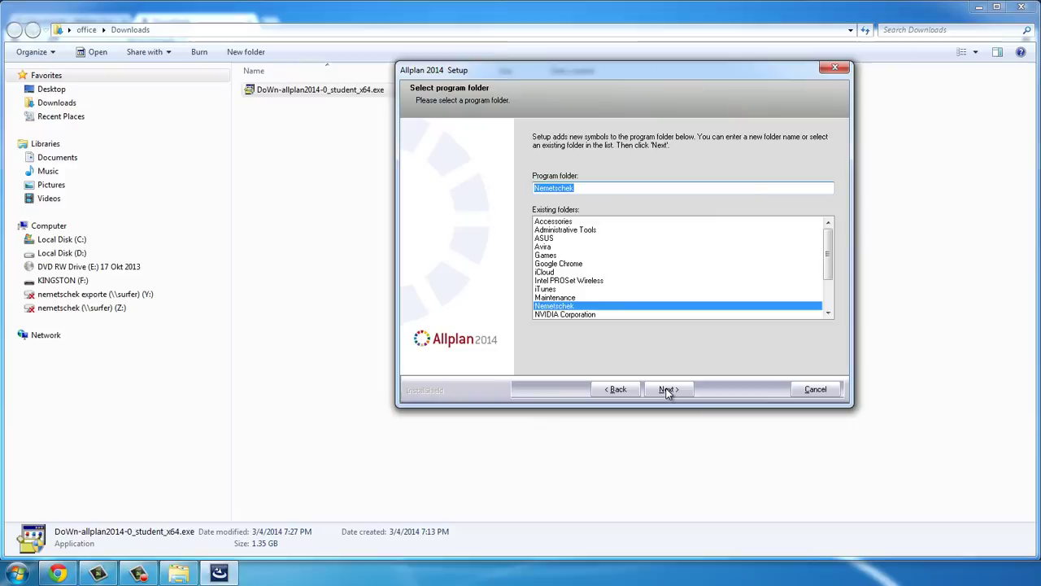
left_click(667, 389)
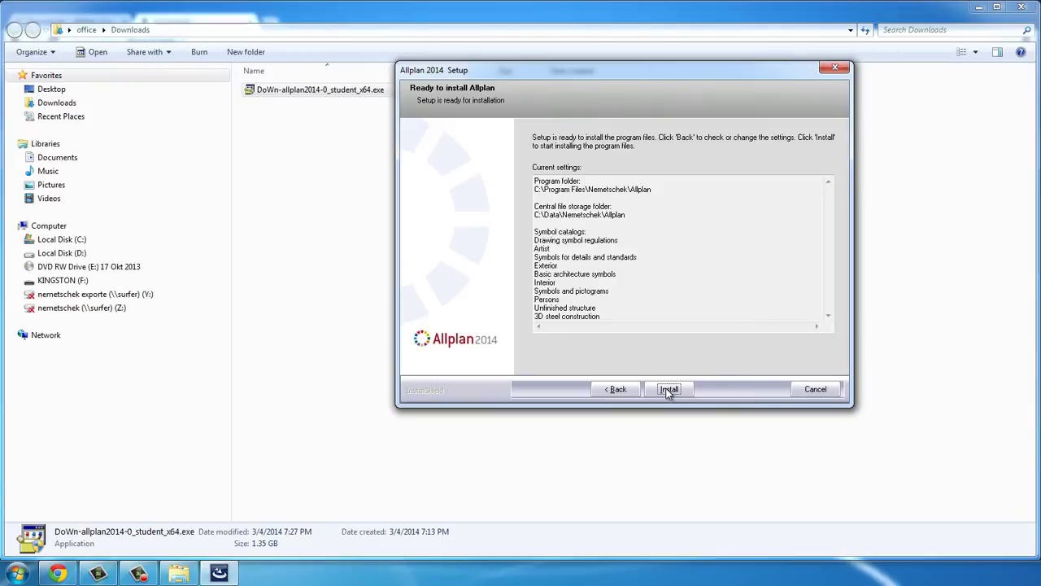
left_click(668, 389)
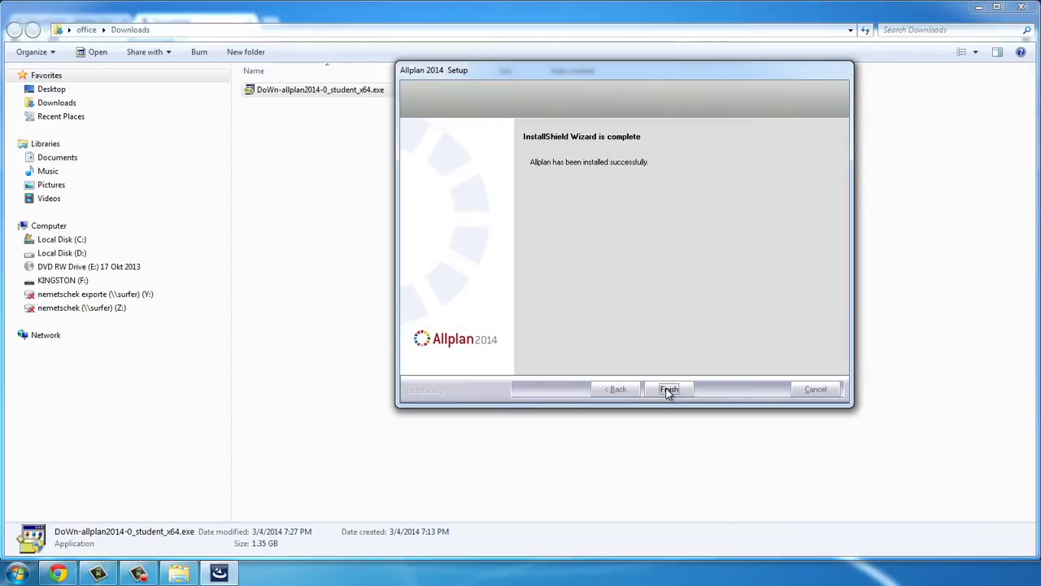
left_click(668, 389)
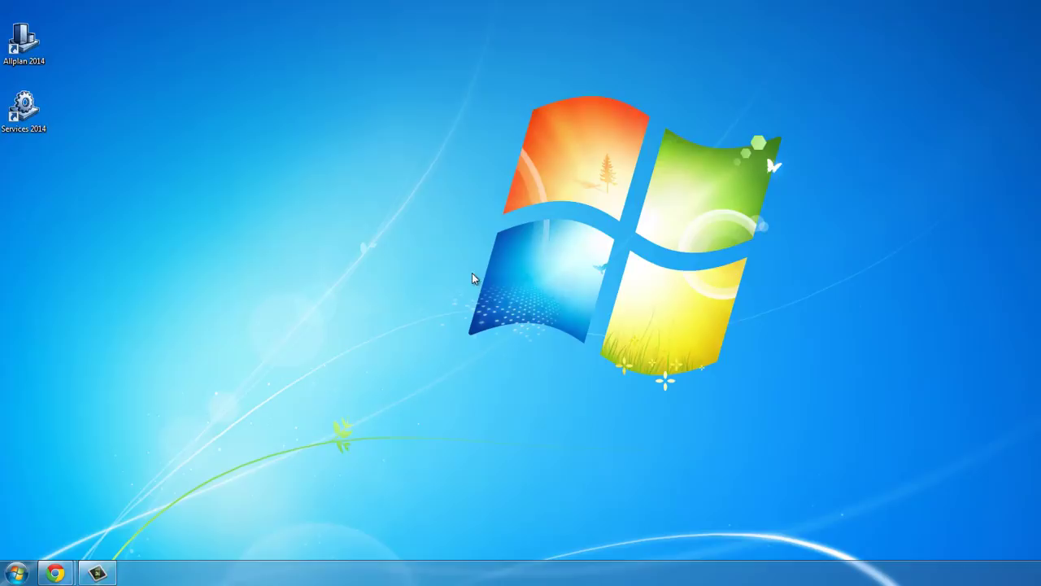
Launch Allplan 2014 from the desktop icon, dismiss the welcome window, and start the Wall tool
left_click(18, 50)
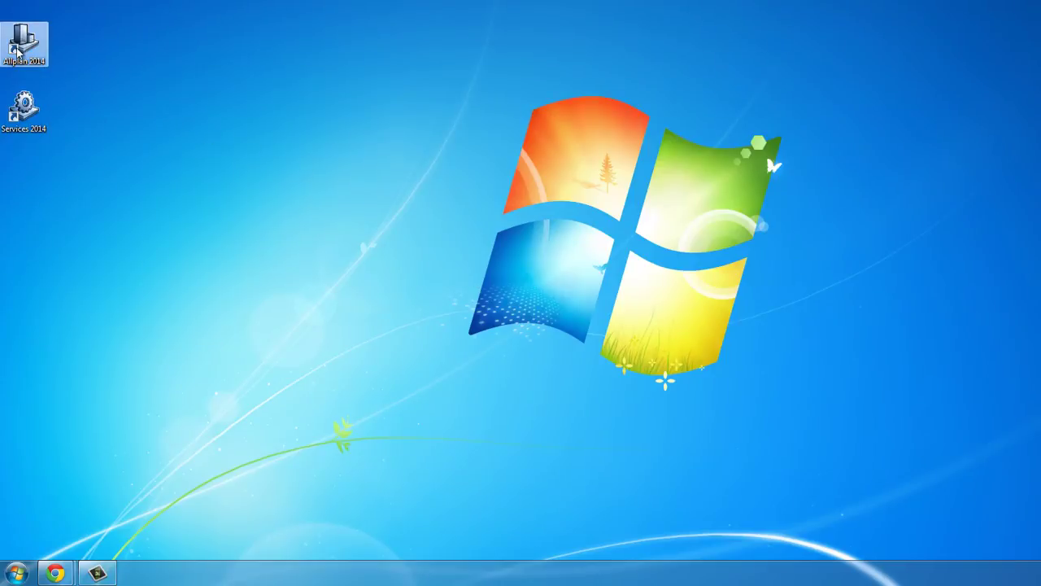
double_click(18, 50)
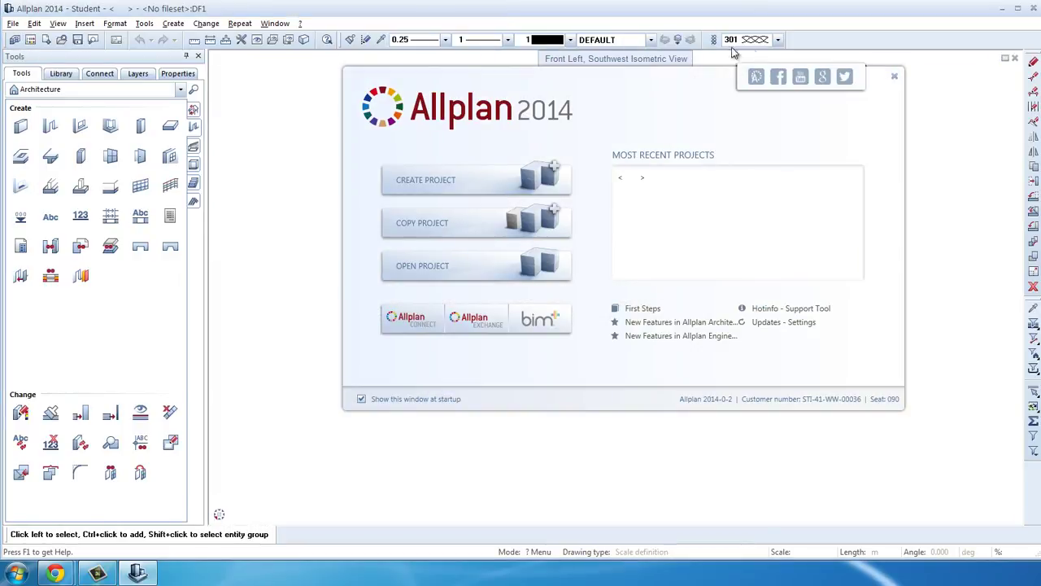
left_click(894, 76)
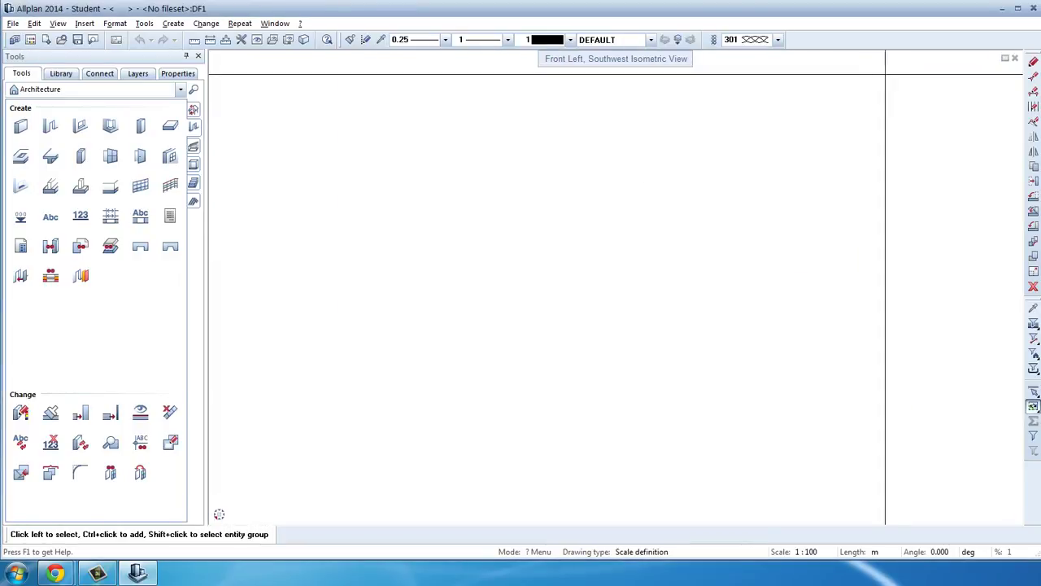
left_click(21, 127)
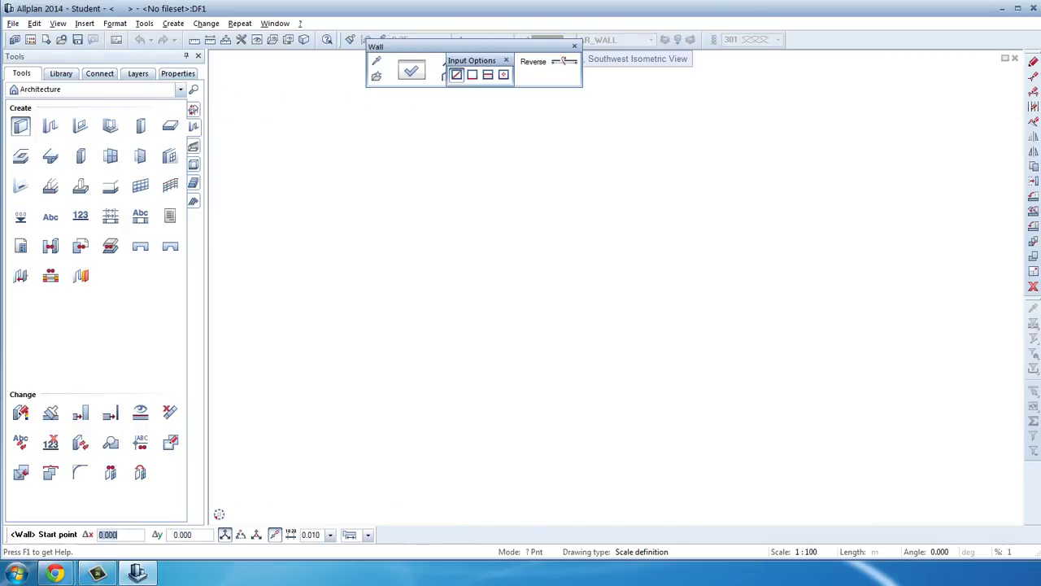
Draw a rectangular four-wall enclosure from two diagonal corners, end the command, and close Allplan
left_click(317, 395)
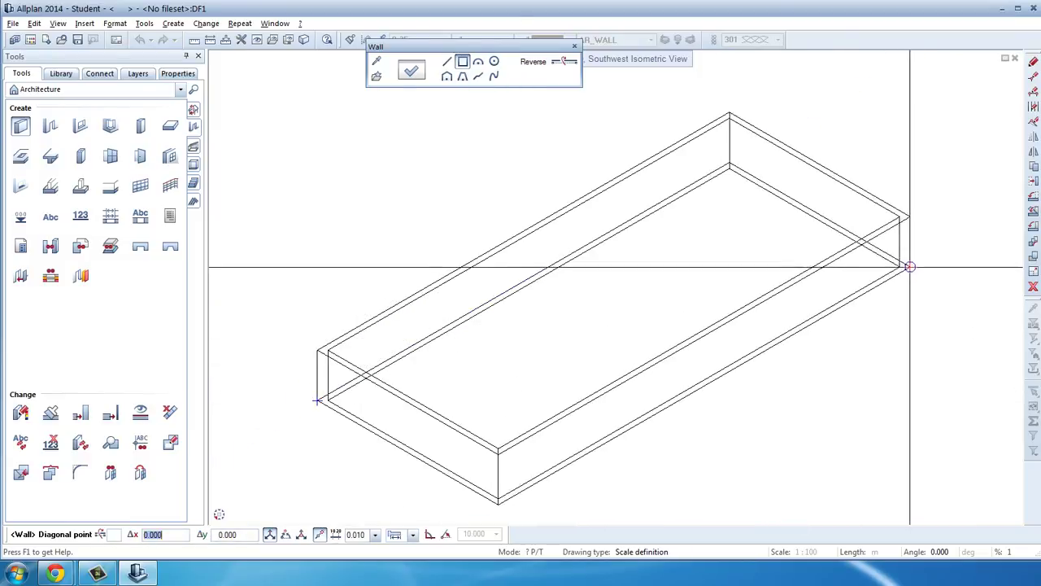
left_click(947, 259)
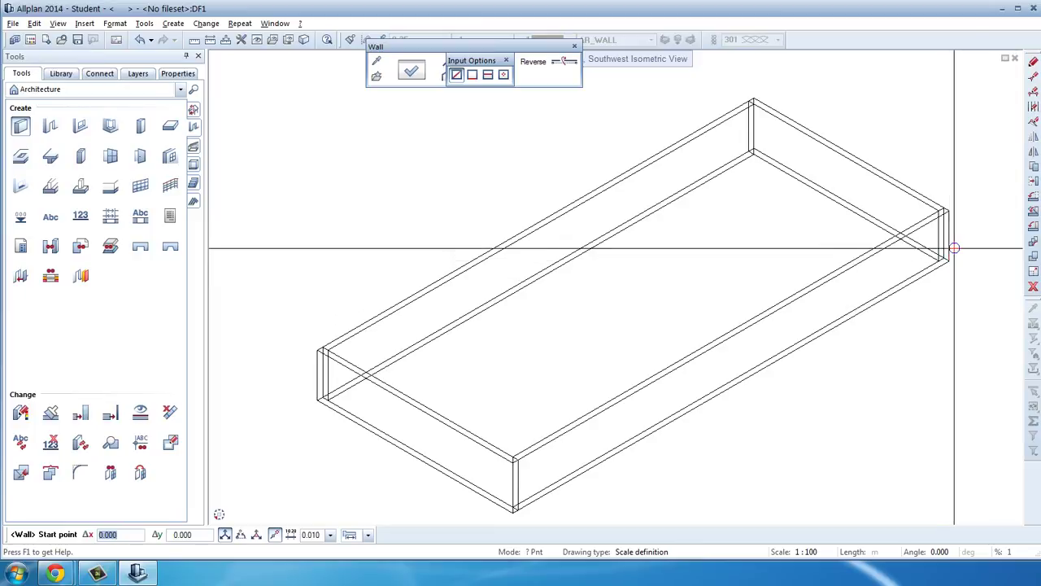
key("Escape")
left_click(1033, 10)
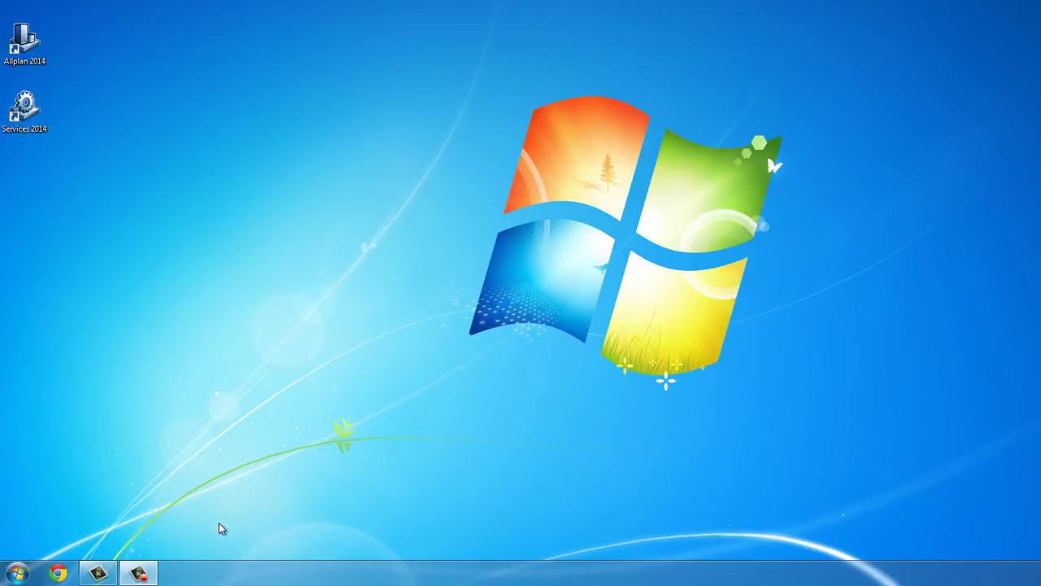
Expand Start > All Programs > Nemetschek > Allplan 2014 to reveal Services 2014
left_click(17, 573)
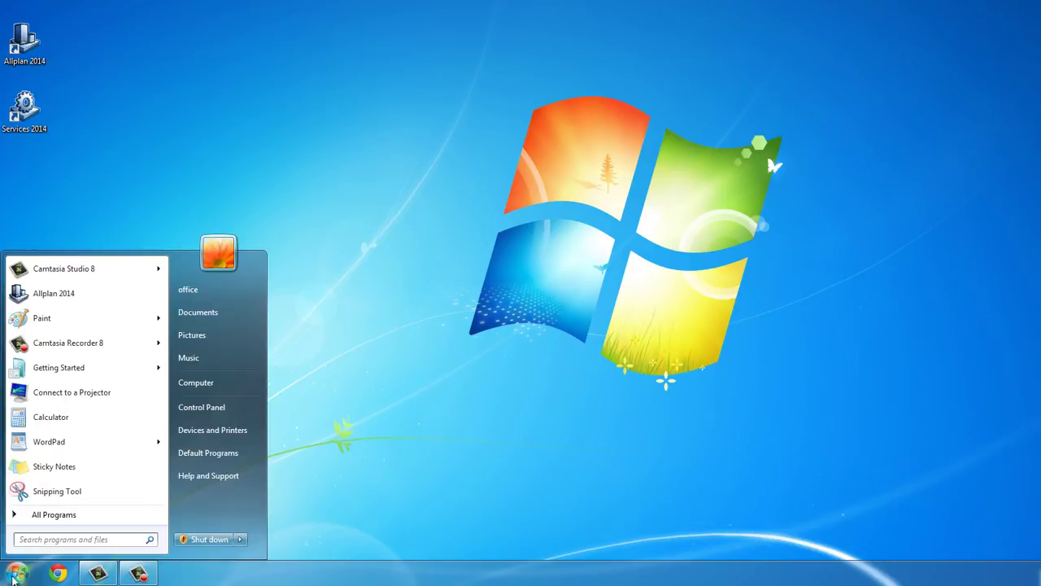
left_click(36, 514)
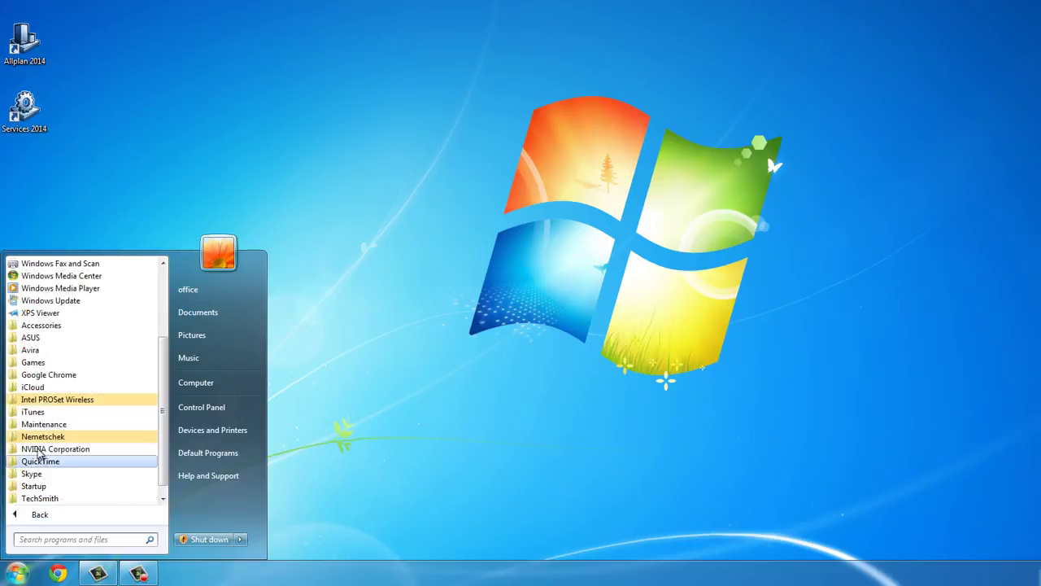
left_click(37, 438)
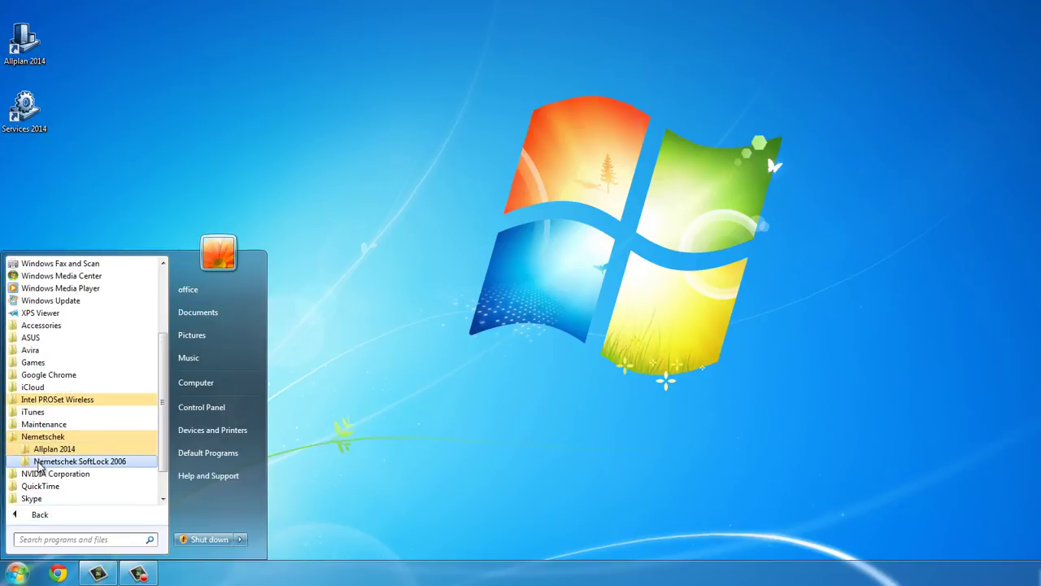
left_click(43, 449)
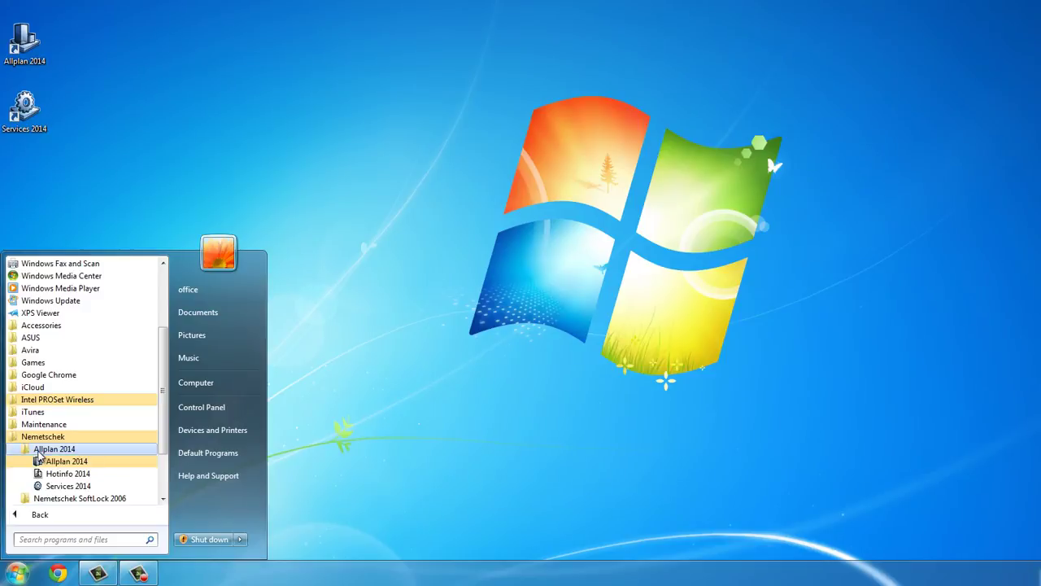
Launch Services 2014, let it show the user, program and storage folder details, then close it
left_click(39, 486)
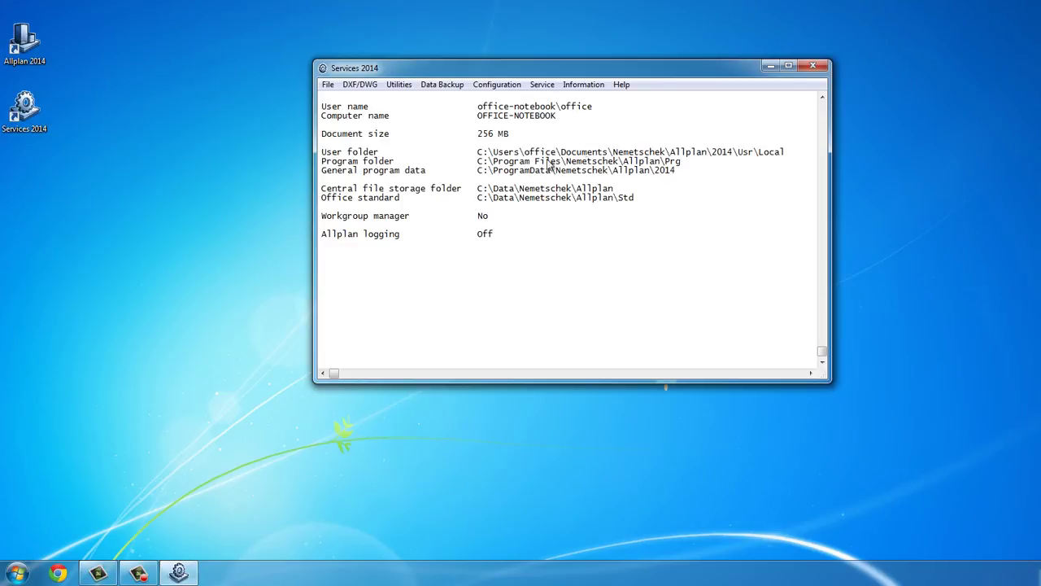
left_click(813, 66)
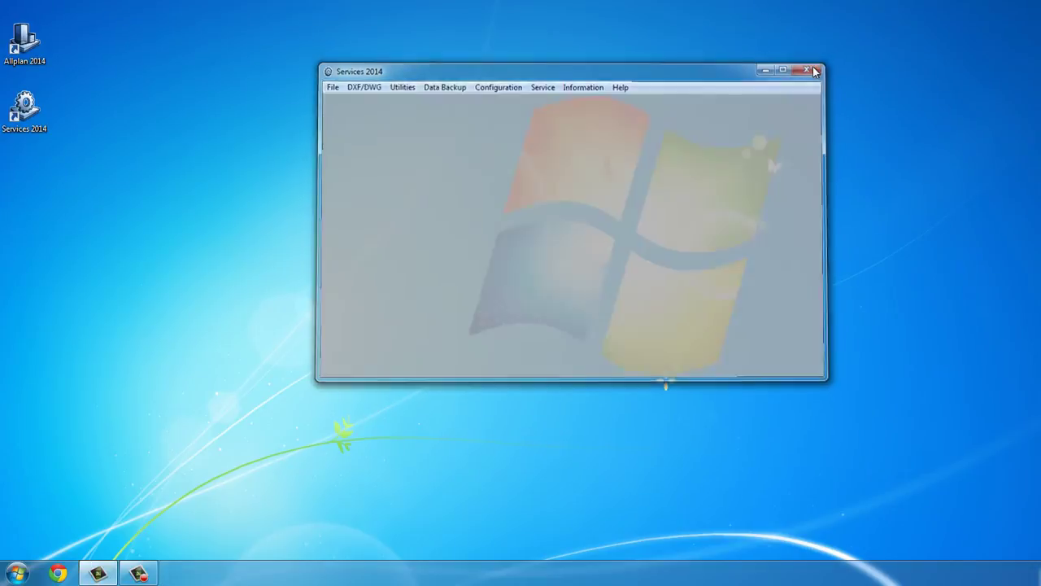